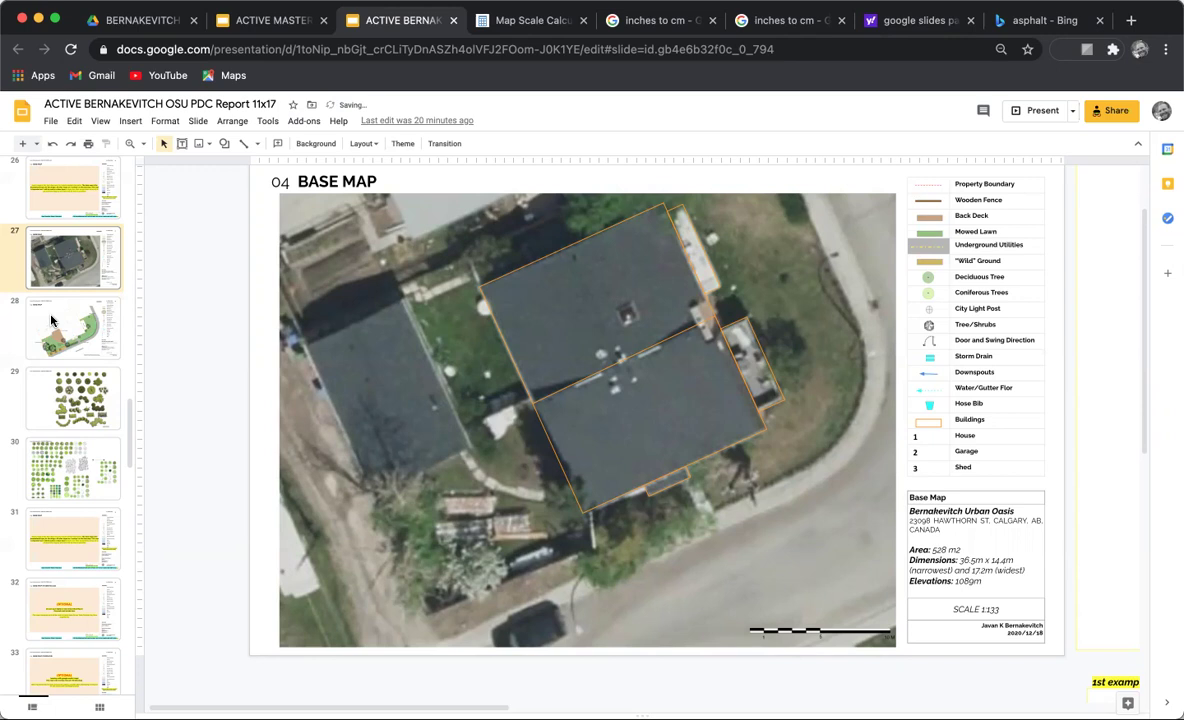
Compare site plan slide 28 with aerial Base Map slide 27, then bring up the line types.
{"action": "left_click", "coordinate": [61, 328]}
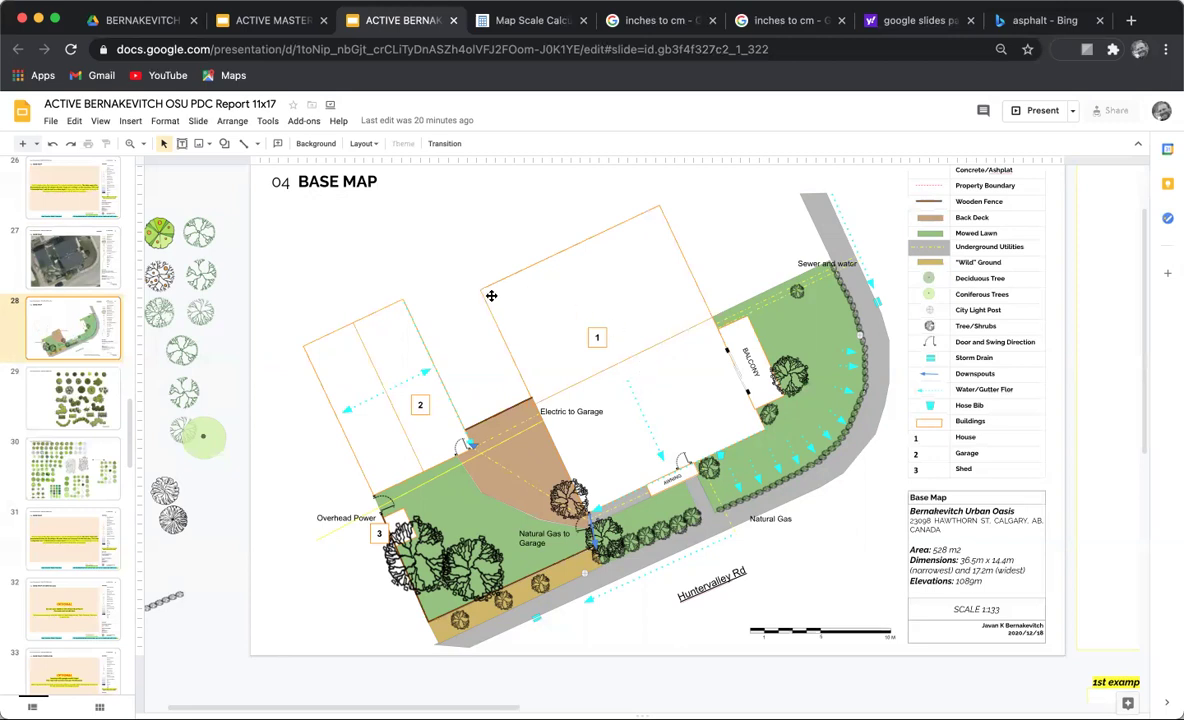
{"action": "left_click", "coordinate": [82, 251]}
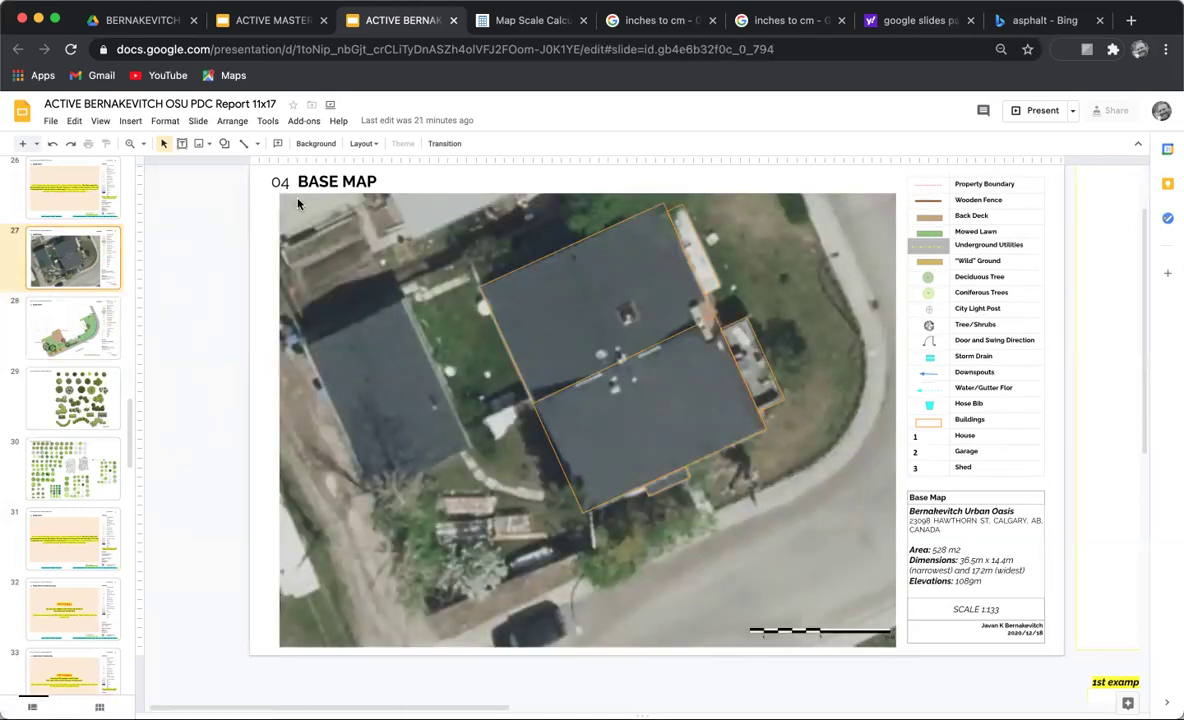
{"action": "left_click", "coordinate": [257, 145]}
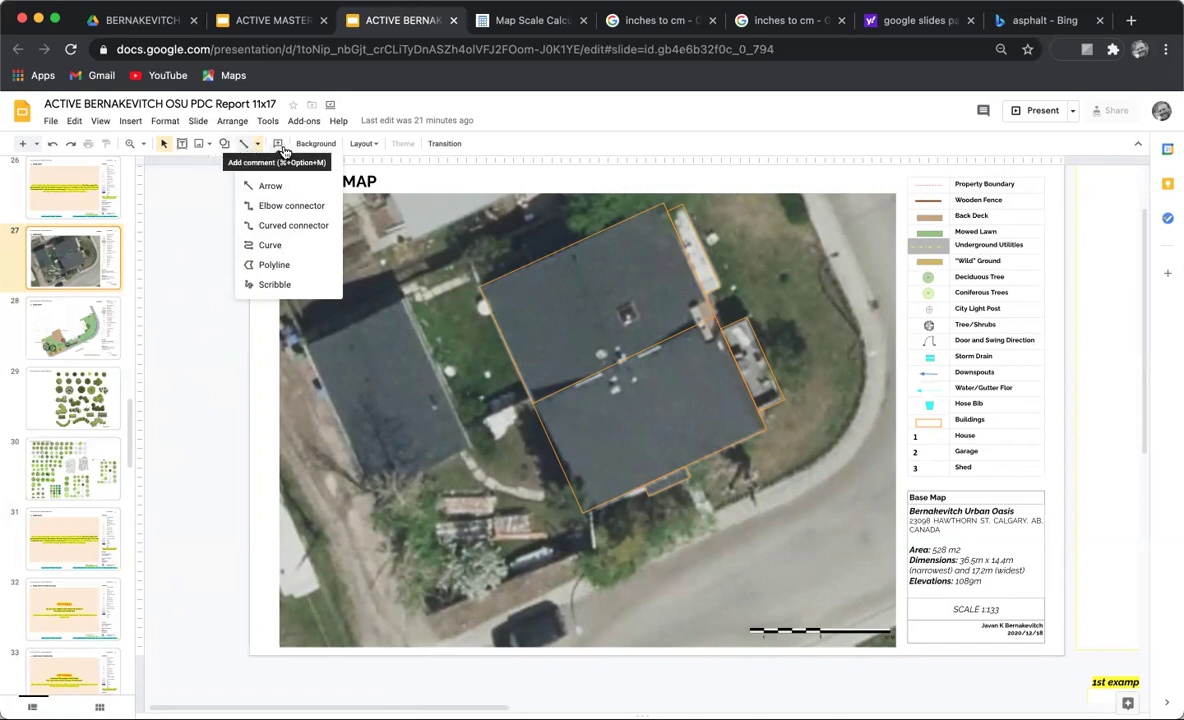
Trace the property boundary on the aerial photo as a closed Polyline shape.
{"action": "left_click", "coordinate": [274, 265]}
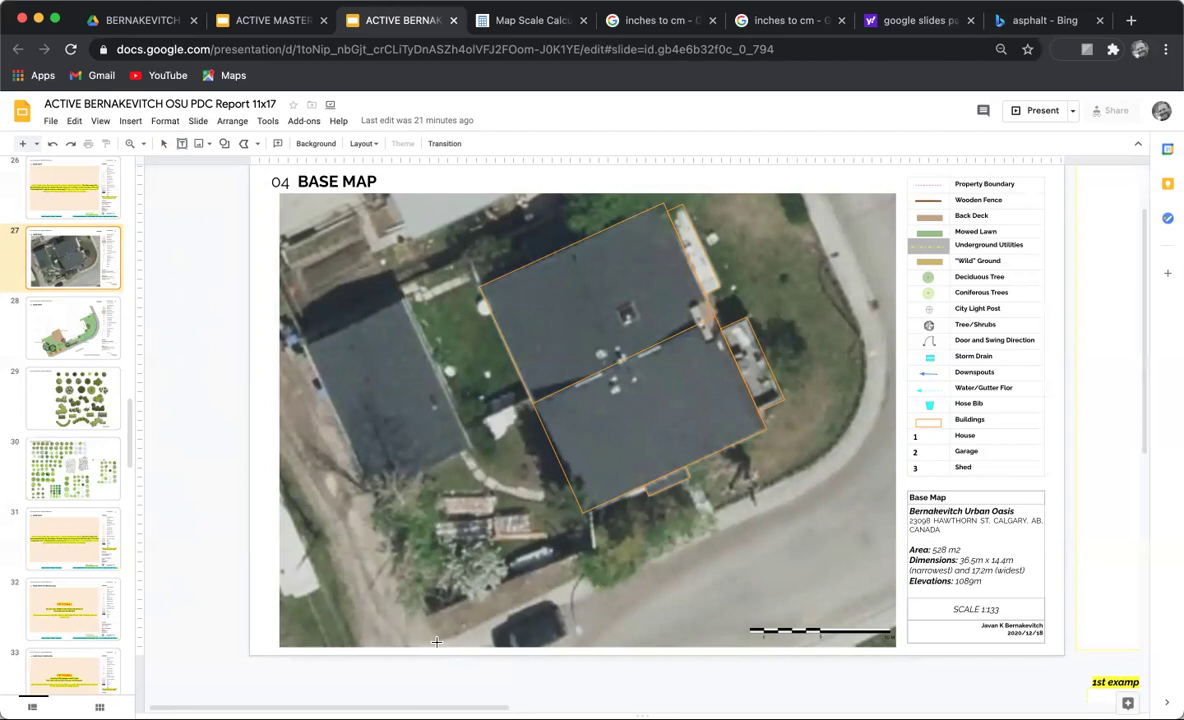
{"action": "double_click", "coordinate": [335, 412]}
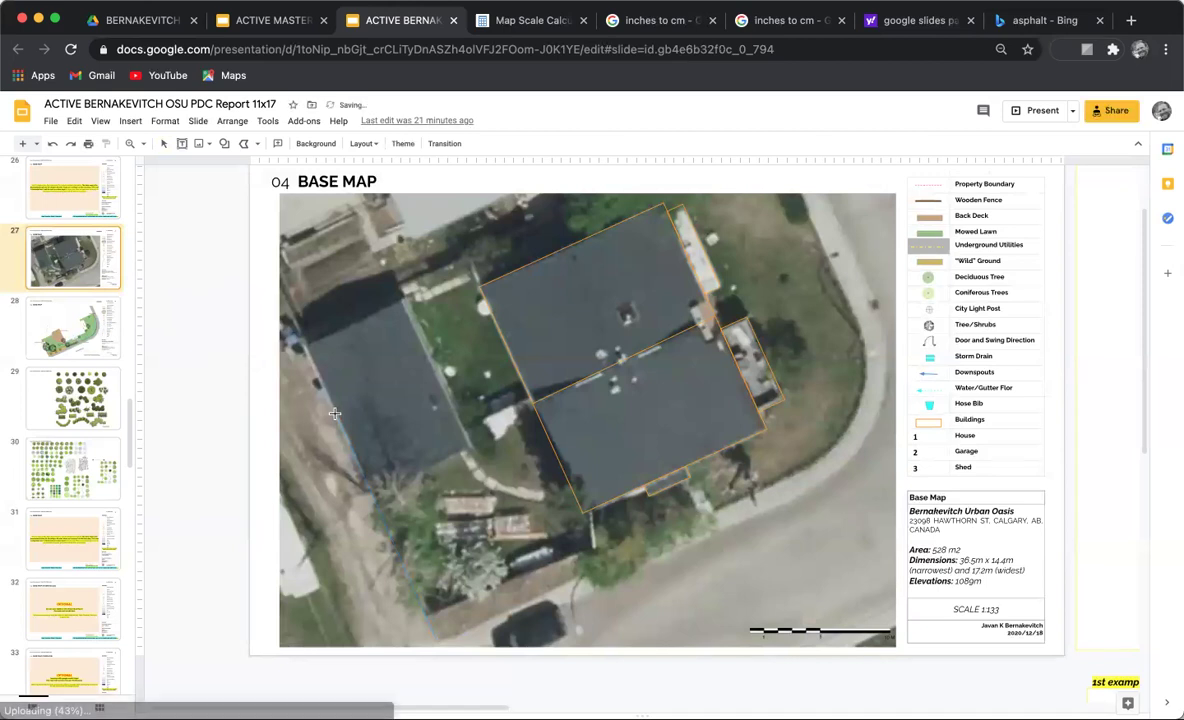
{"action": "left_click", "coordinate": [336, 416]}
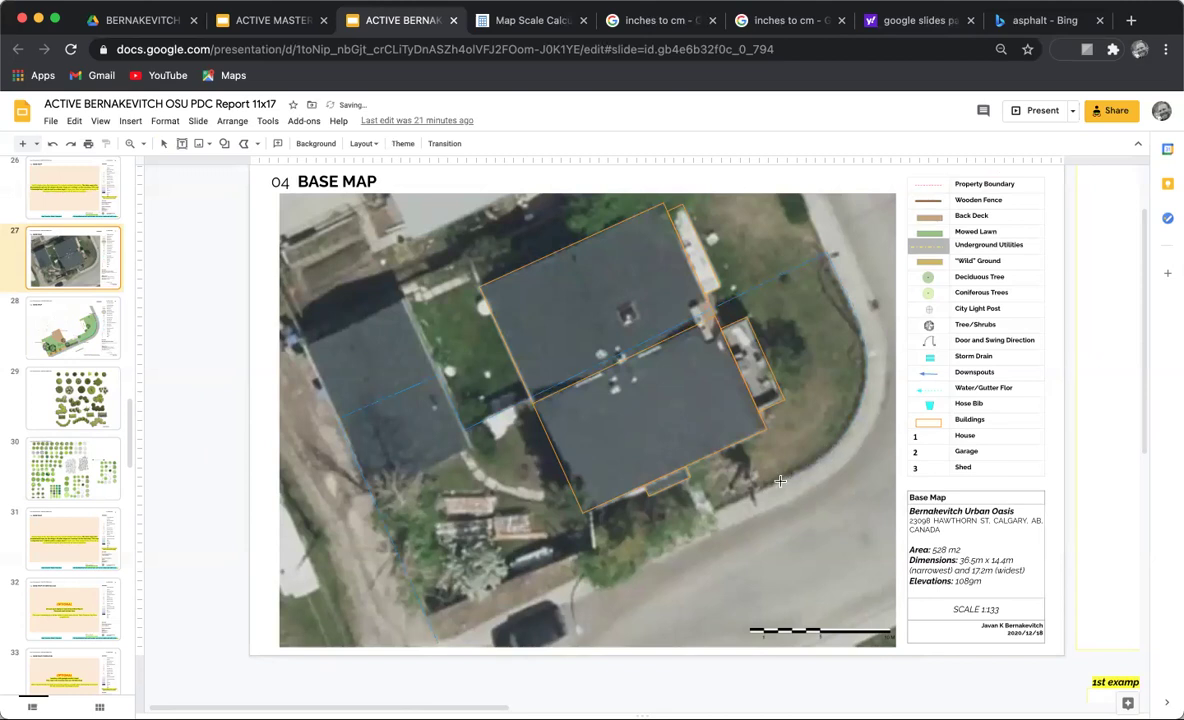
{"action": "double_click", "coordinate": [438, 645]}
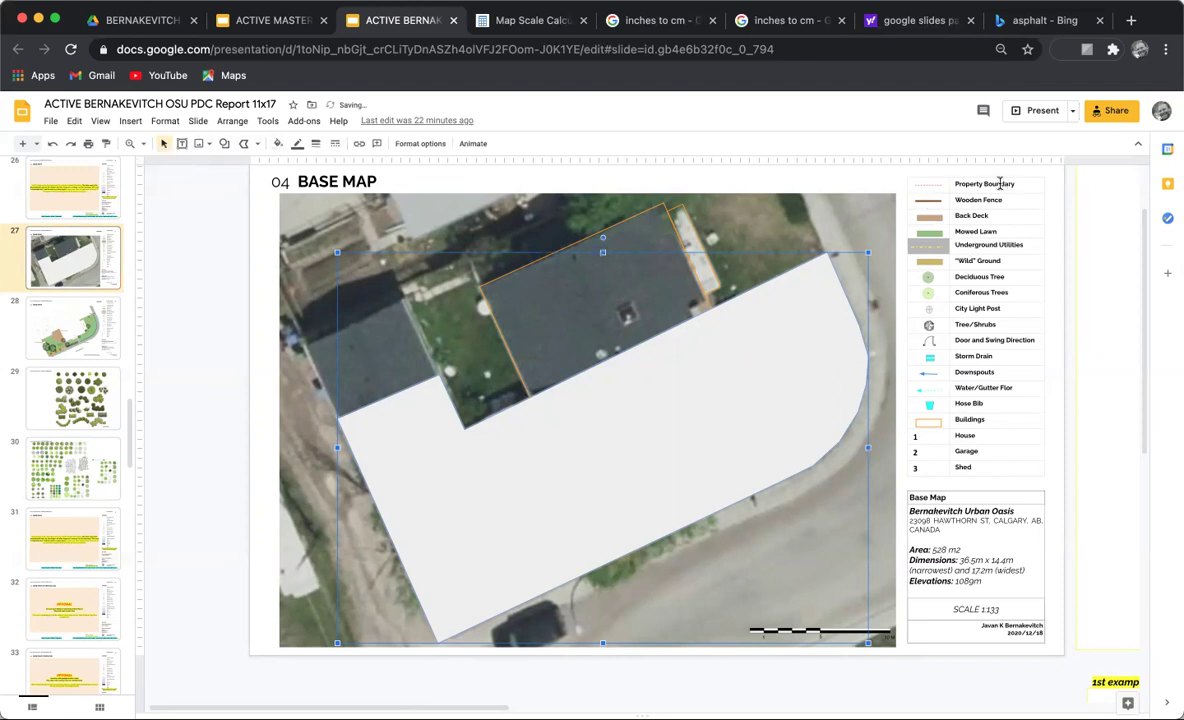
Paint the legend's dashed Property Boundary style onto the traced shape and make its fill transparent.
{"action": "left_click", "coordinate": [927, 184]}
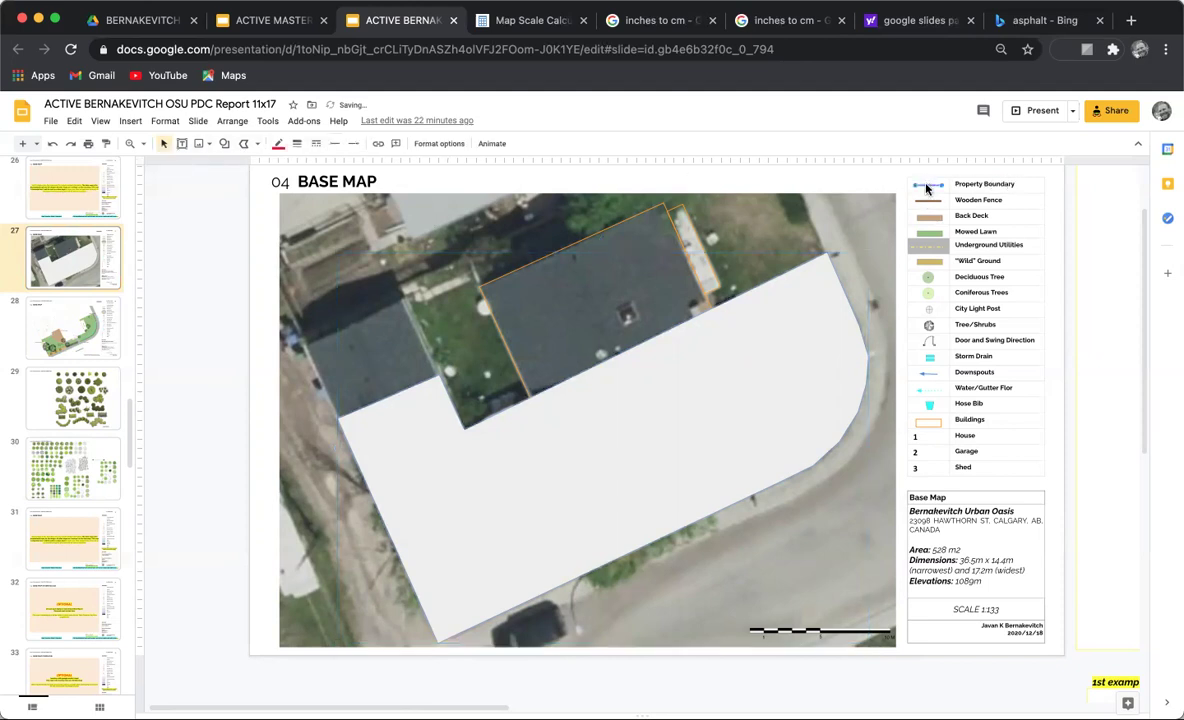
{"action": "left_click", "coordinate": [106, 144]}
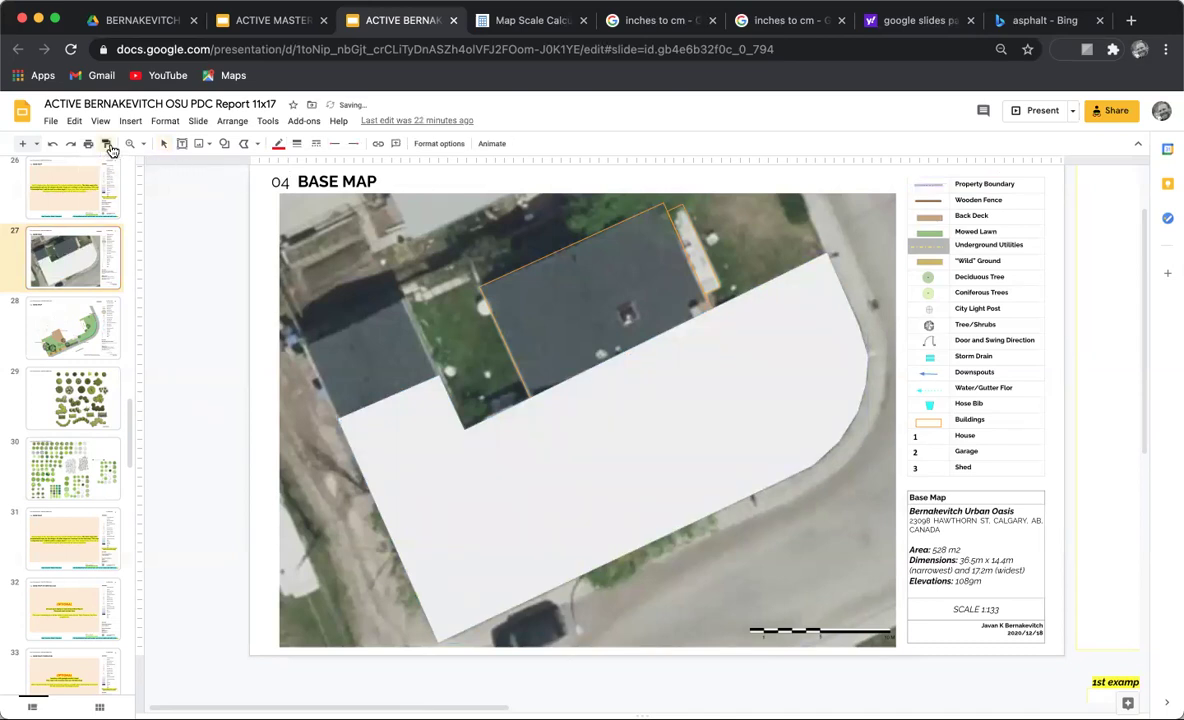
{"action": "left_click", "coordinate": [445, 459]}
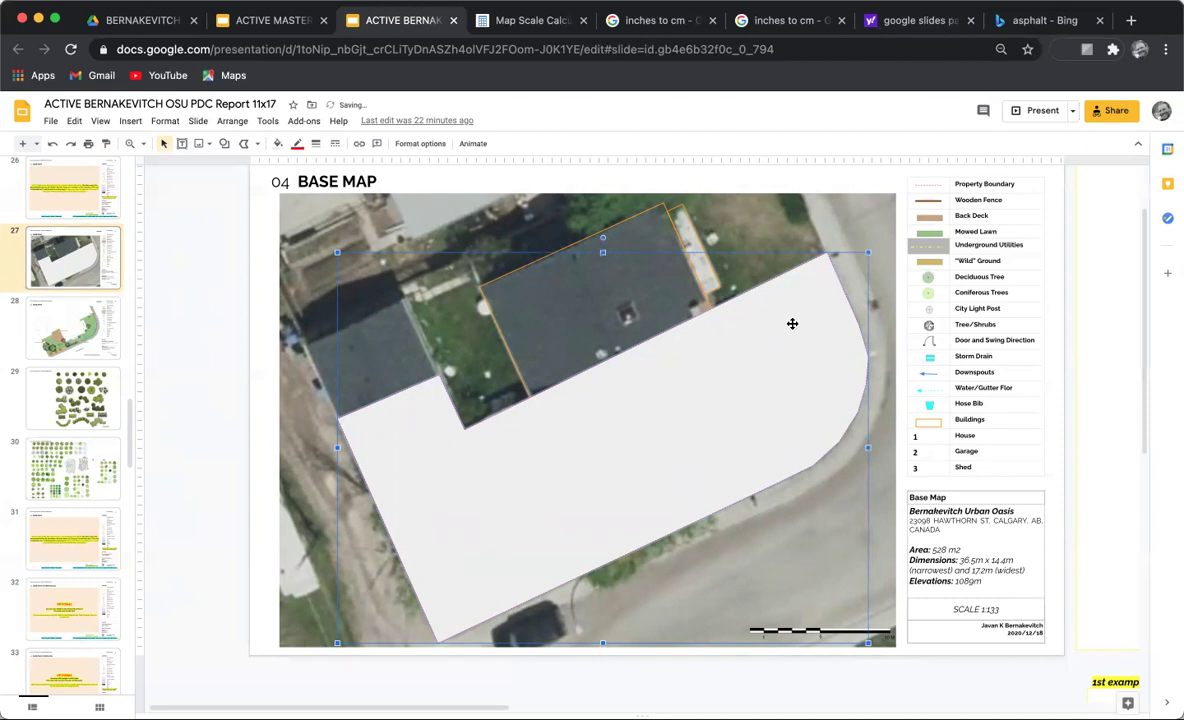
{"action": "left_click", "coordinate": [279, 144]}
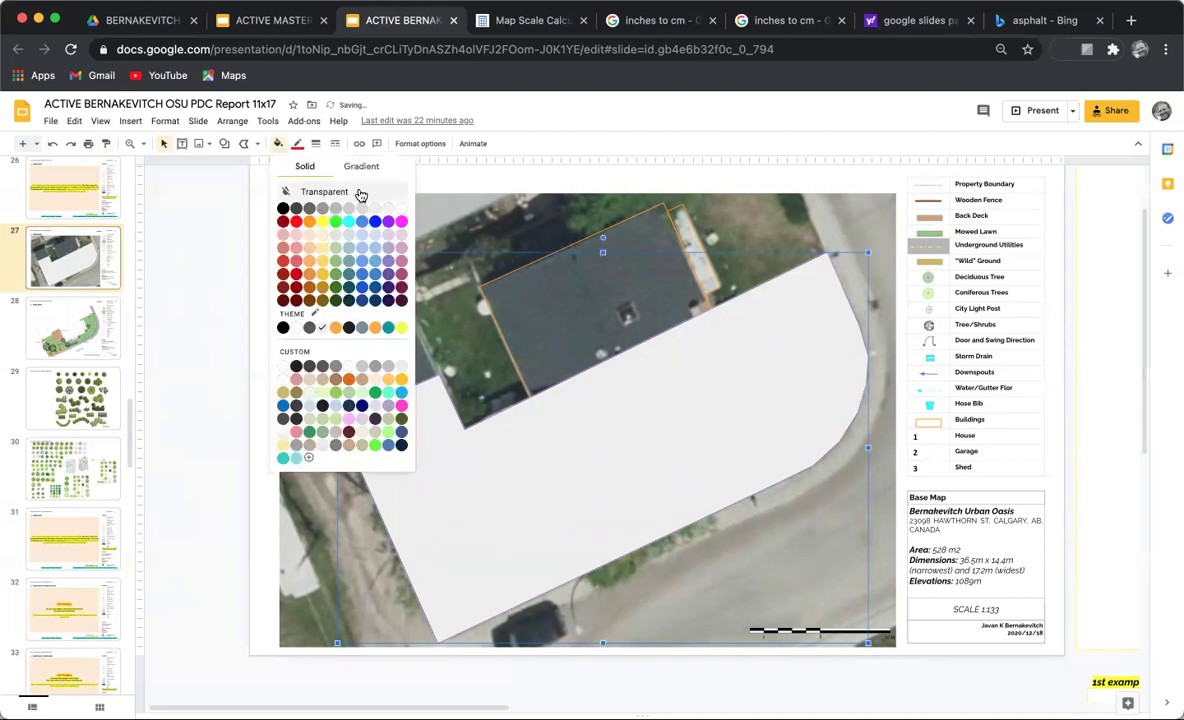
{"action": "left_click", "coordinate": [338, 189]}
{"action": "left_click", "coordinate": [297, 146]}
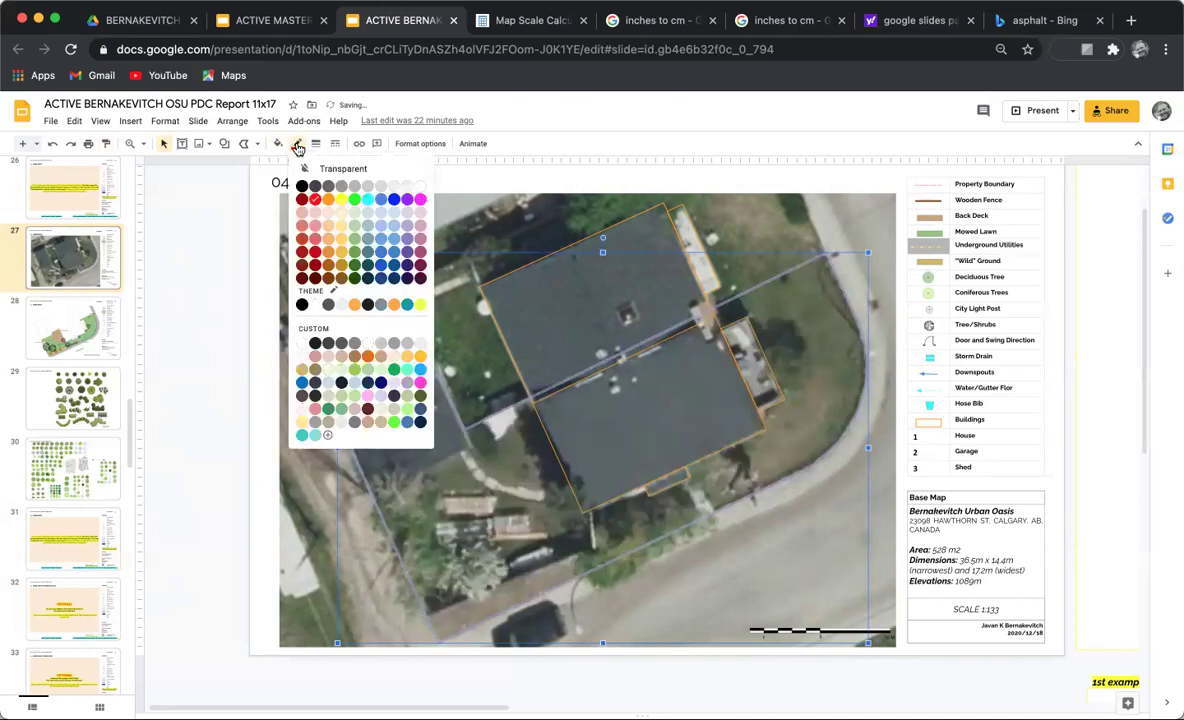
{"action": "left_click", "coordinate": [713, 384]}
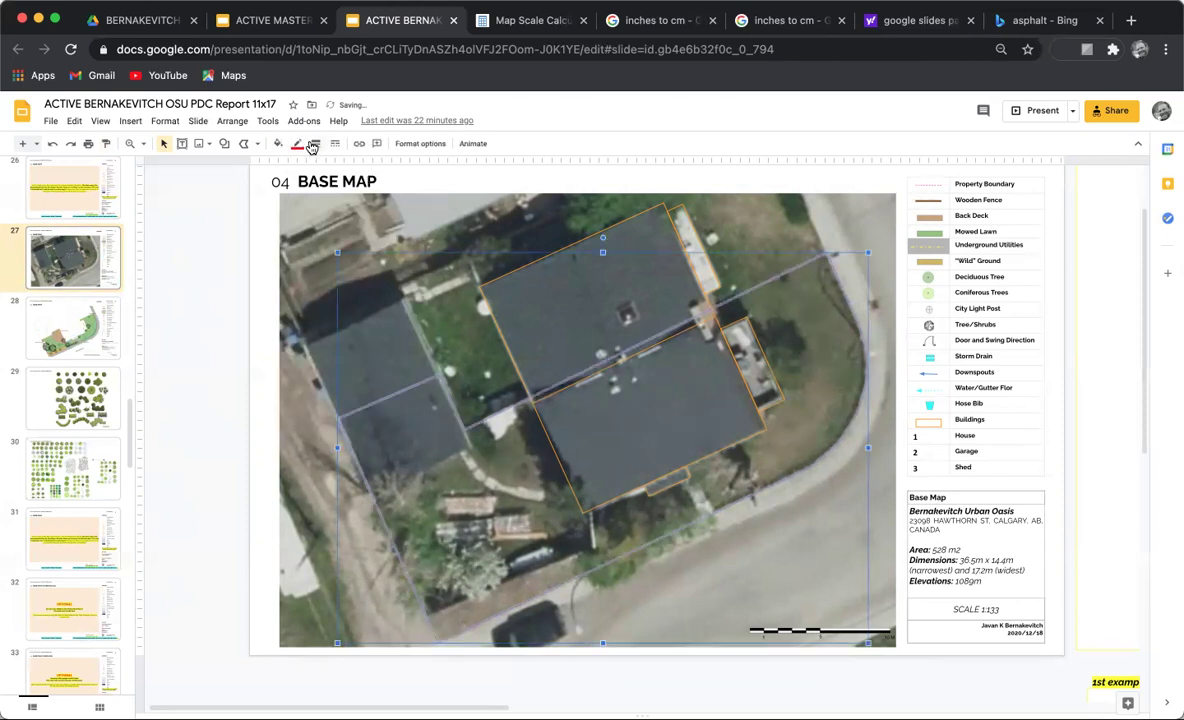
Set the dashed boundary's border weight to 8px, then go to site plan slide 28.
{"action": "left_click", "coordinate": [315, 143]}
{"action": "left_click", "coordinate": [336, 225]}
{"action": "key", "text": "Escape"}
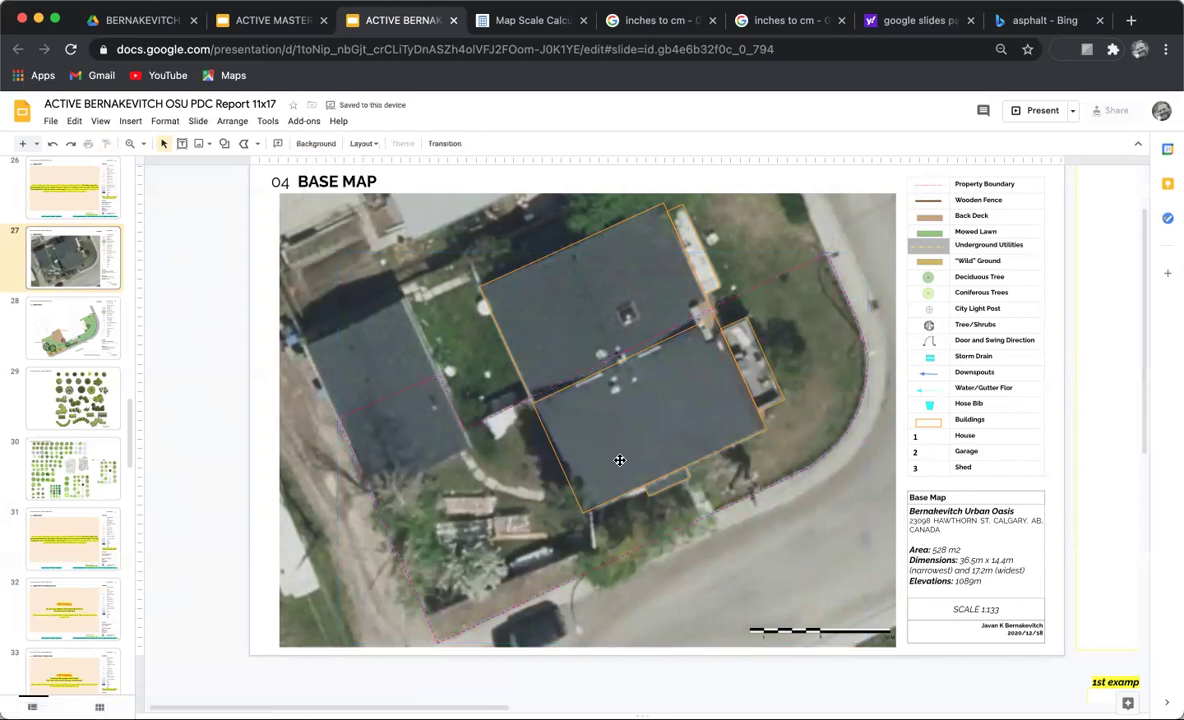
{"action": "left_click", "coordinate": [566, 340]}
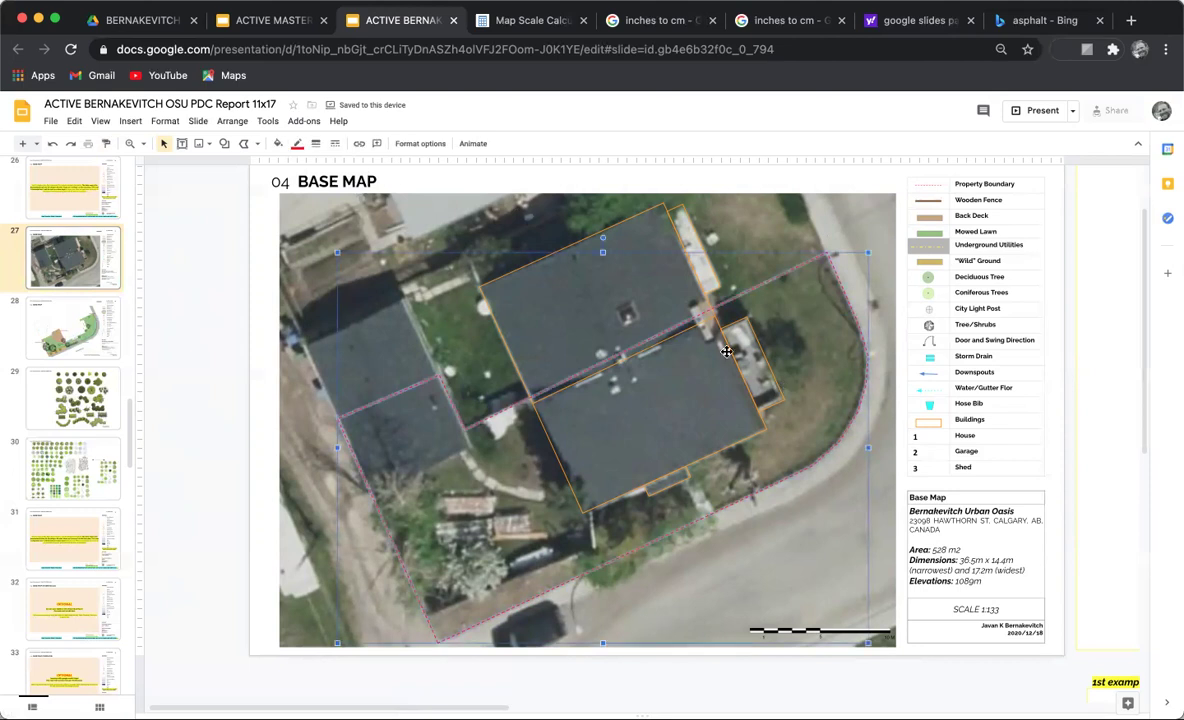
{"action": "left_click", "coordinate": [315, 144]}
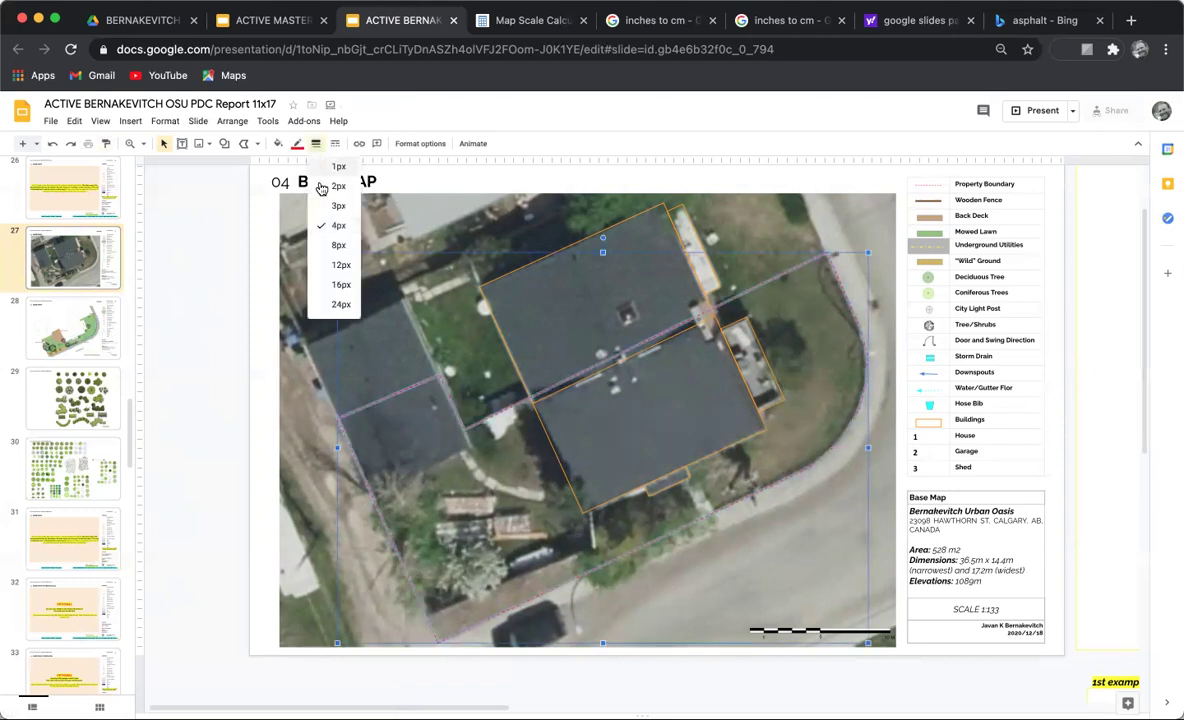
{"action": "left_click", "coordinate": [332, 245]}
{"action": "key", "text": "Escape"}
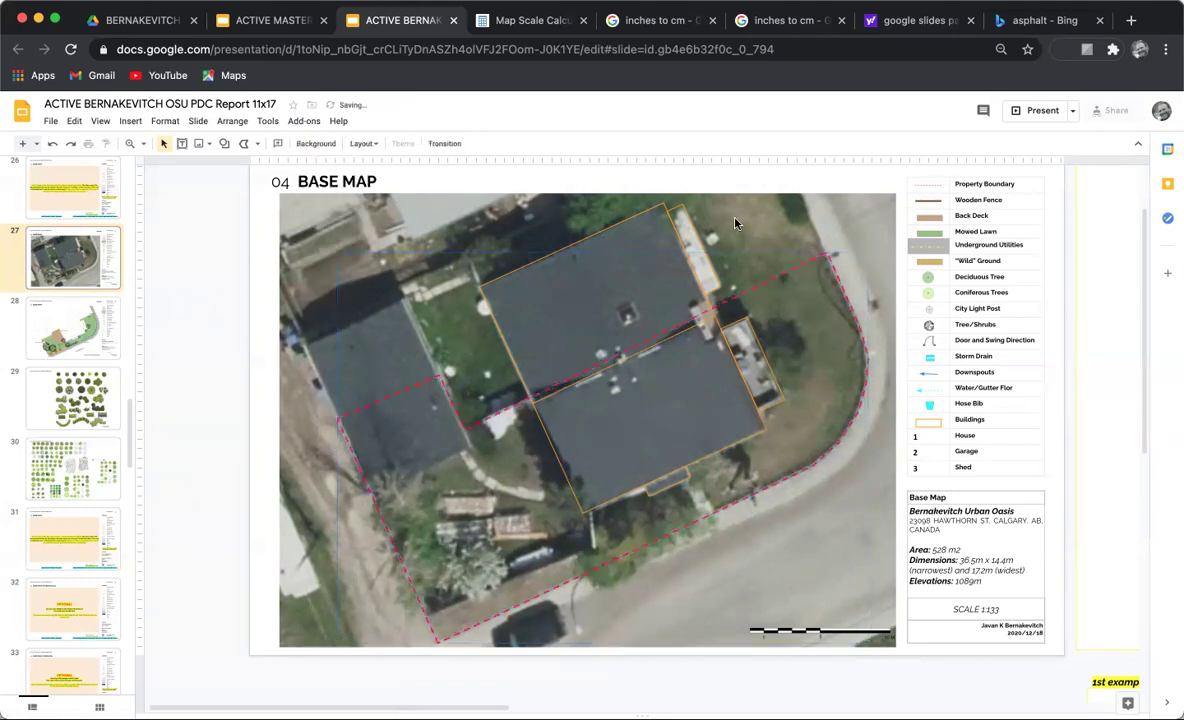
{"action": "left_click", "coordinate": [858, 338]}
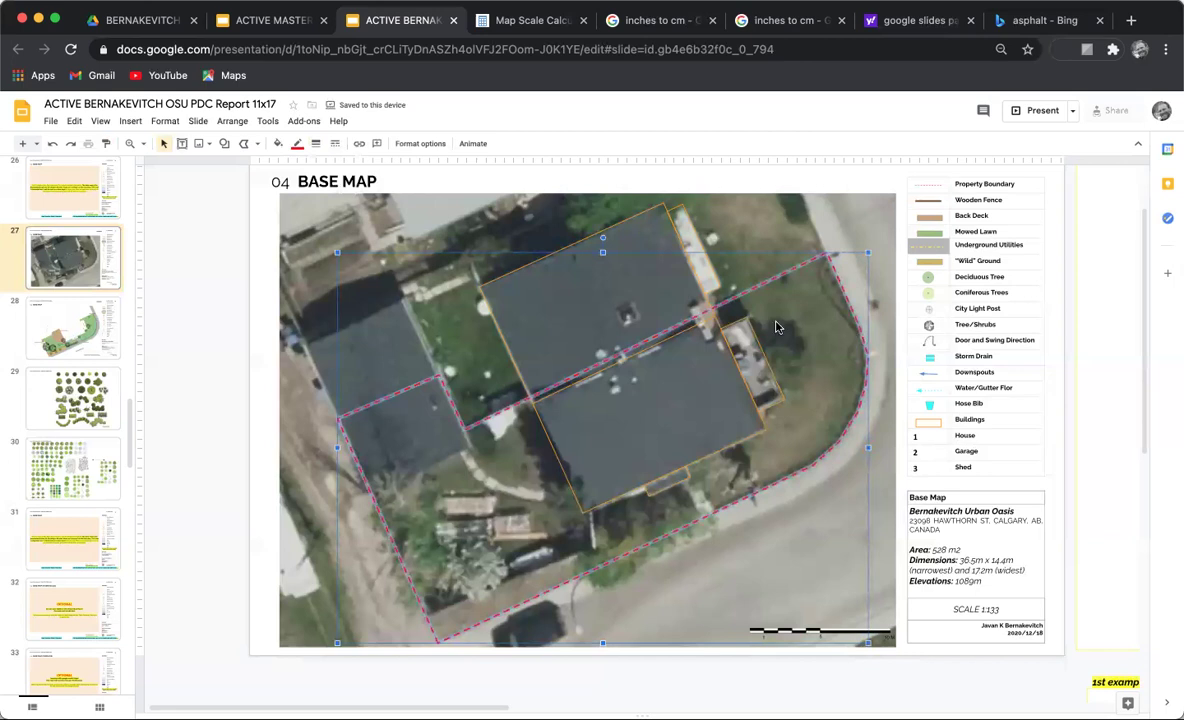
{"action": "left_click", "coordinate": [74, 318]}
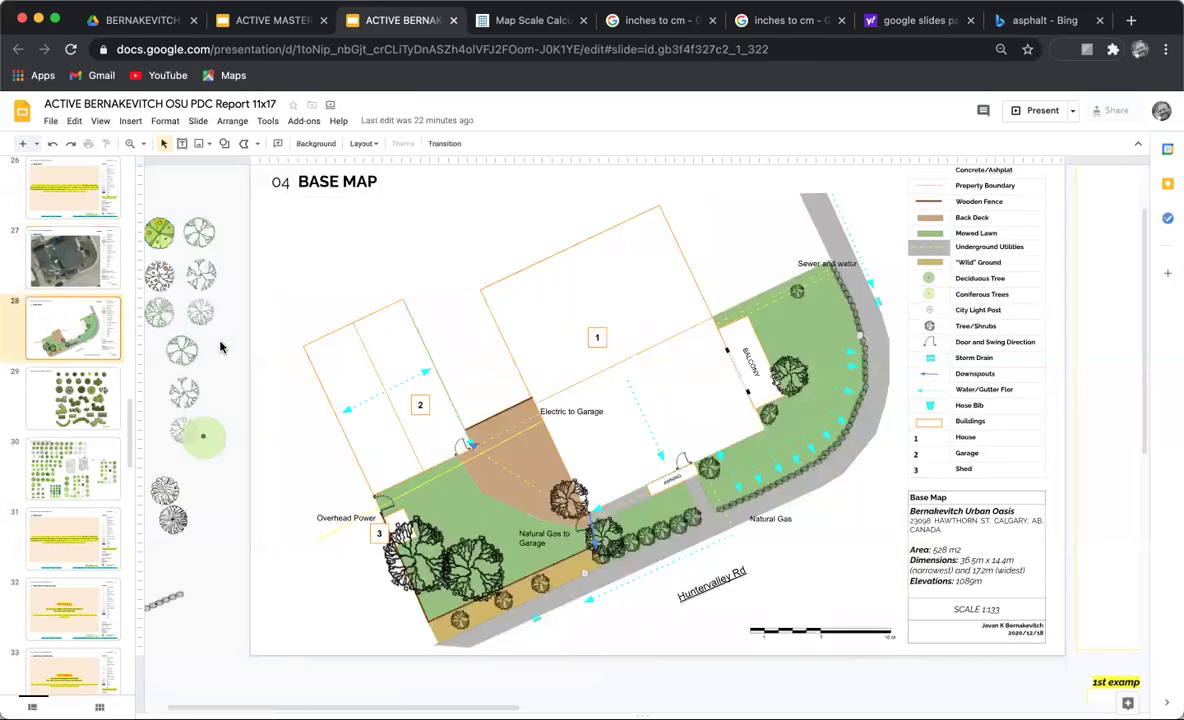
Paste the dashed boundary onto the site plan and trace the lot's property line in red dashes.
{"action": "key", "text": "ctrl+v"}
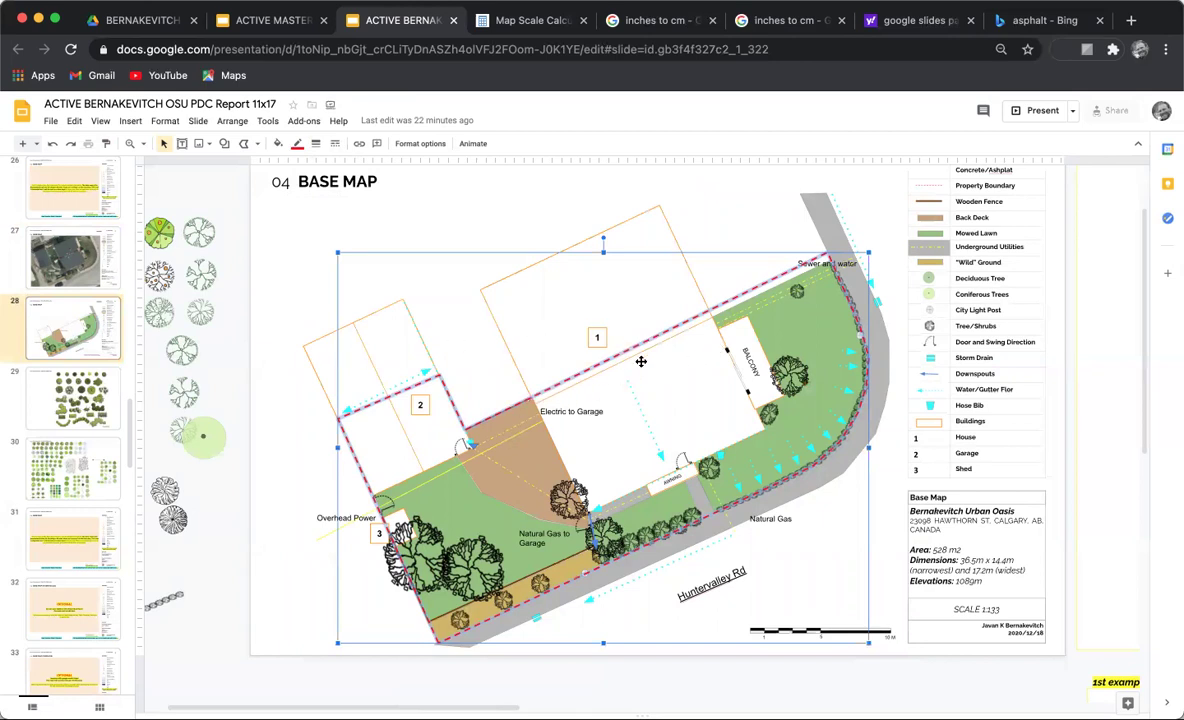
{"action": "left_click", "coordinate": [816, 334]}
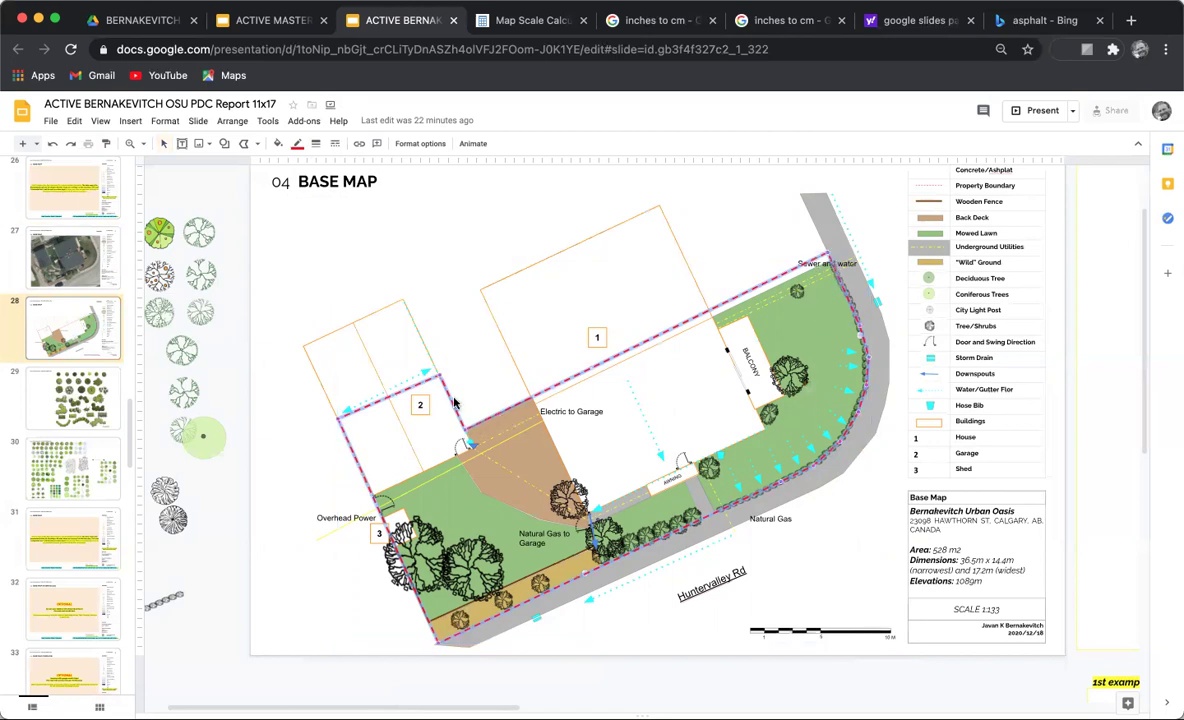
{"action": "mouse_move", "coordinate": [826, 255]}
{"action": "left_mouse_down"}
{"action": "mouse_move", "coordinate": [760, 238]}
{"action": "mouse_move", "coordinate": [828, 264]}
{"action": "left_mouse_up"}
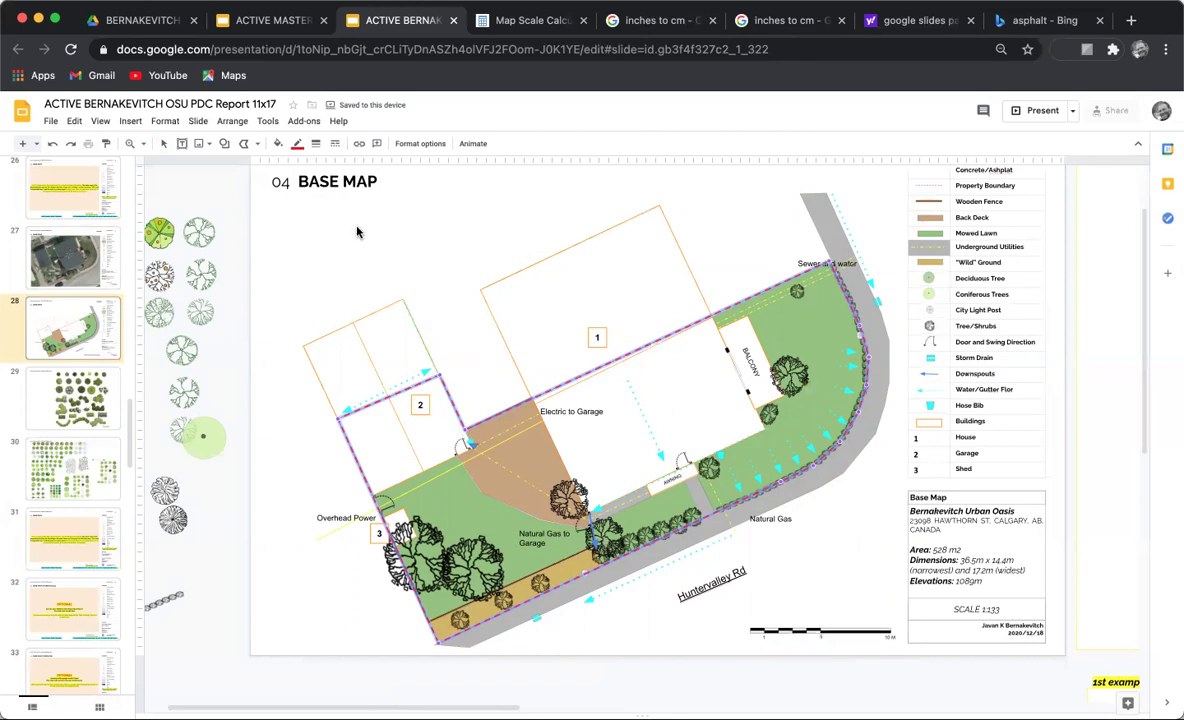
{"action": "left_click", "coordinate": [299, 260]}
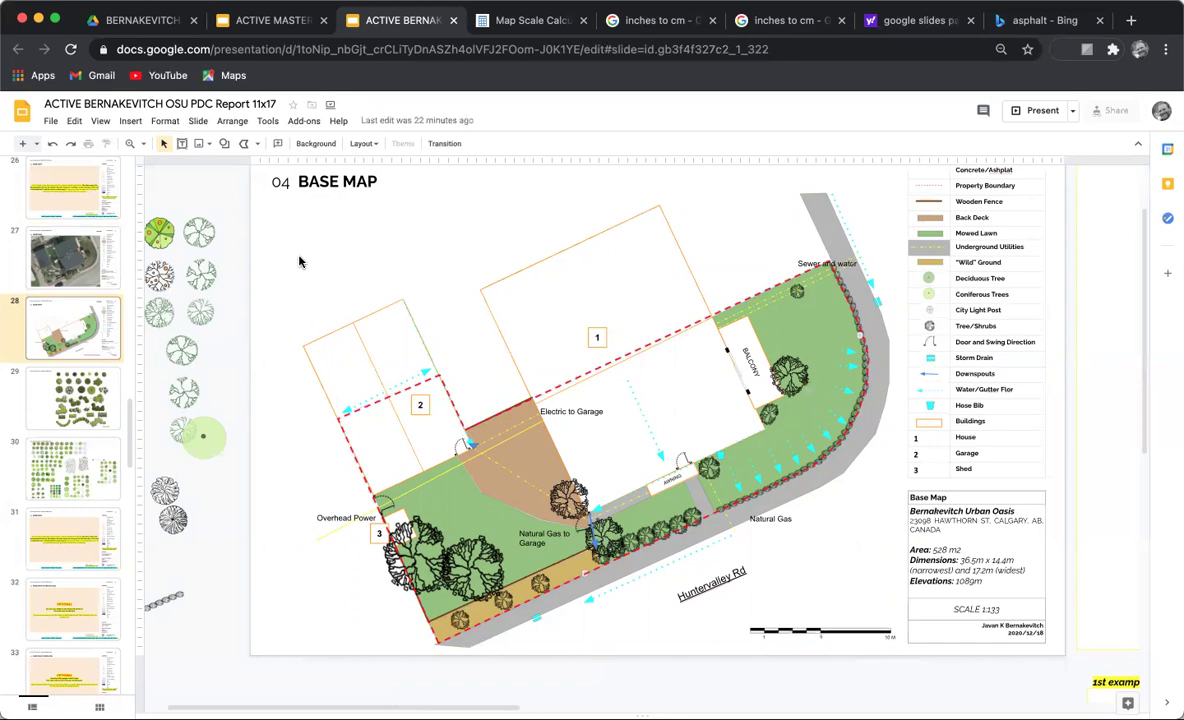
Send the dashed boundary line backward two layers using Order > Send backwards.
{"action": "left_click", "coordinate": [486, 522]}
{"action": "right_click", "coordinate": [499, 470]}
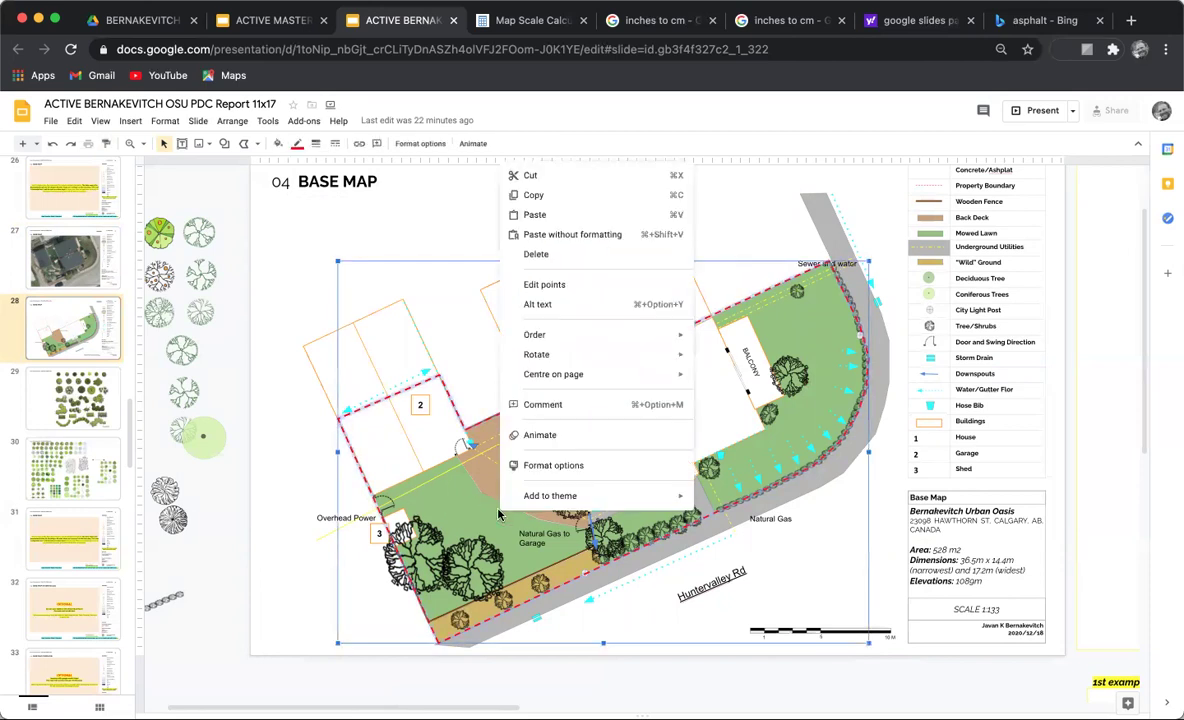
{"action": "mouse_move", "coordinate": [619, 347]}
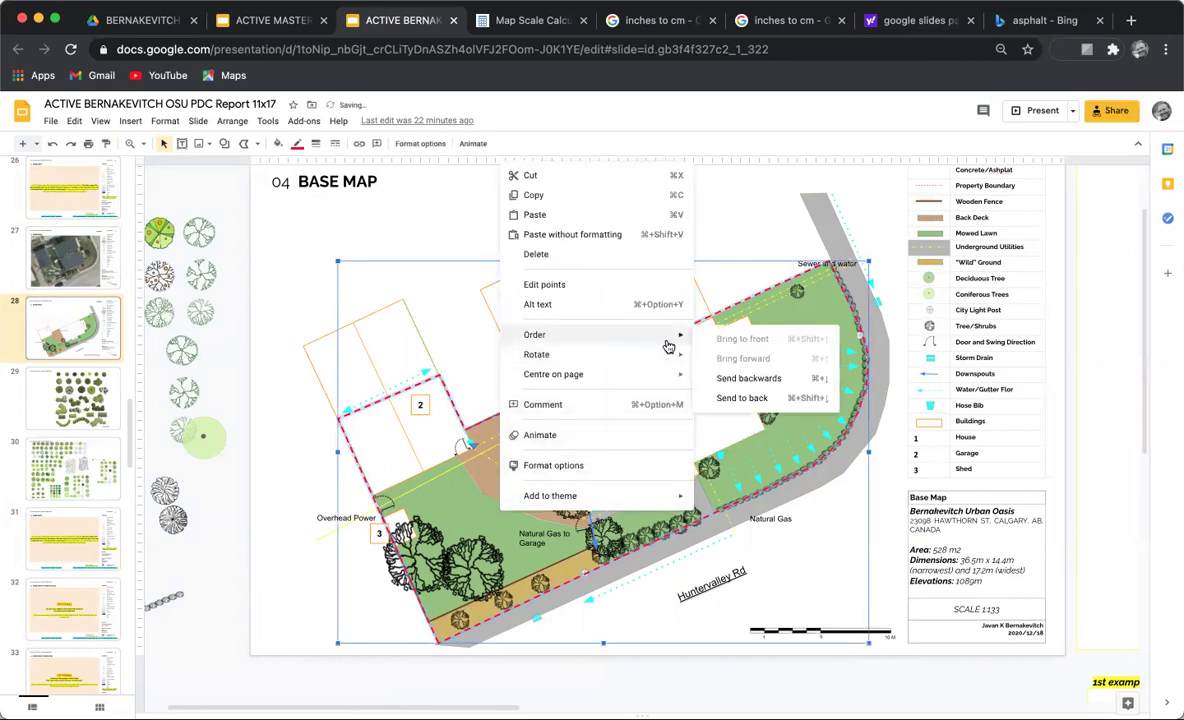
{"action": "left_click", "coordinate": [755, 382]}
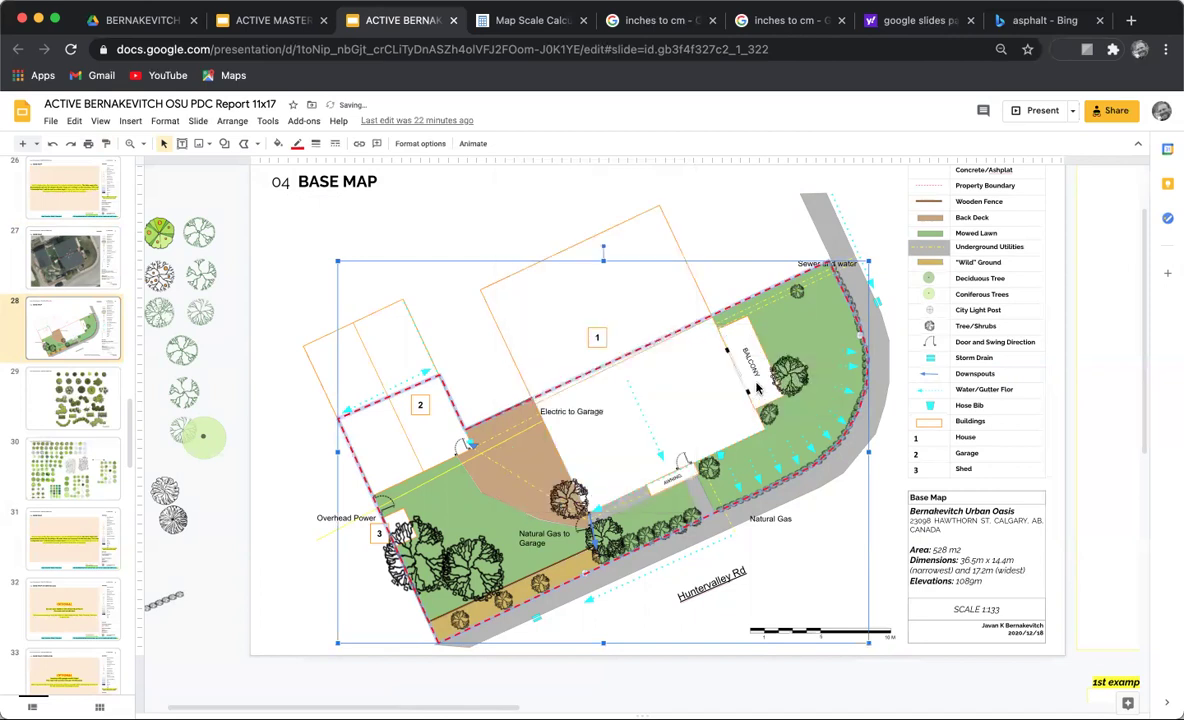
{"action": "right_click", "coordinate": [468, 478]}
{"action": "mouse_move", "coordinate": [631, 347]}
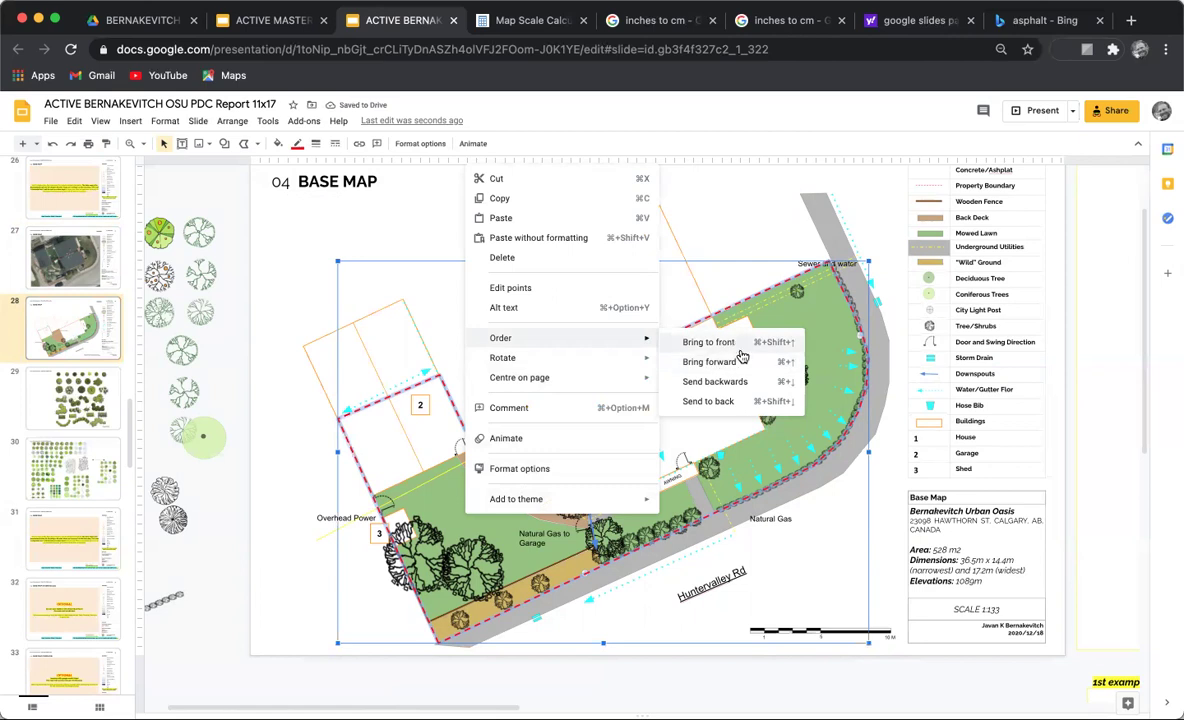
{"action": "left_click", "coordinate": [743, 401]}
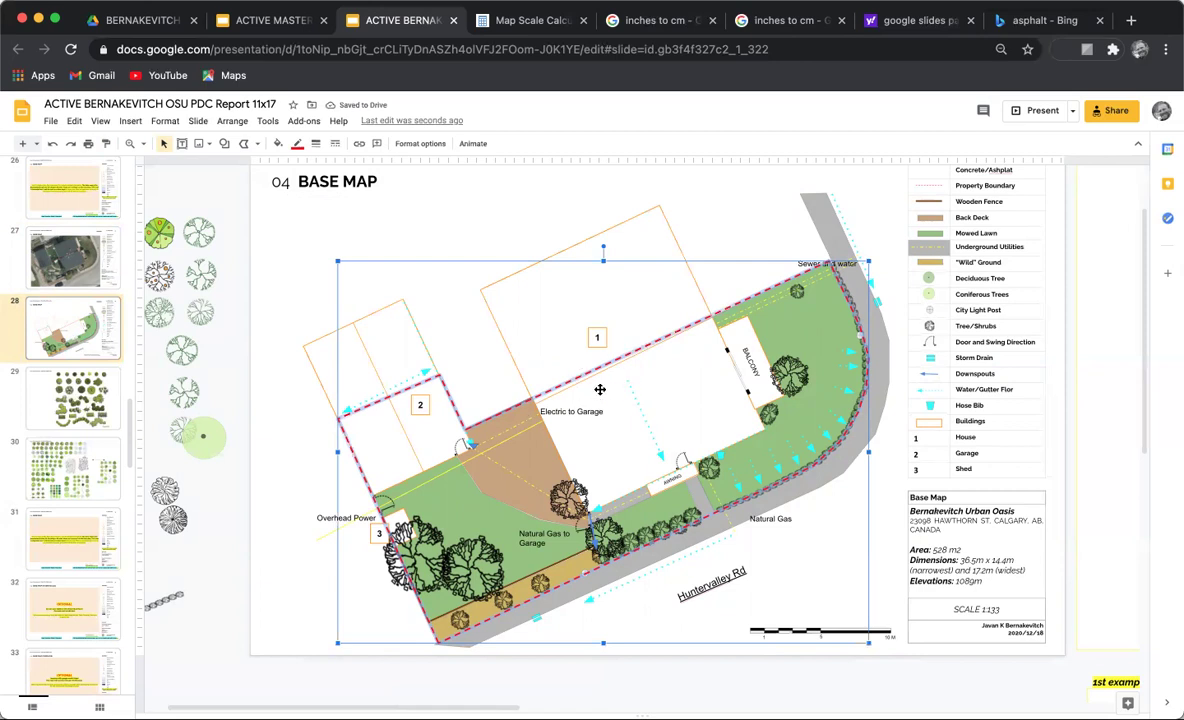
Delete the dashed boundary line and check the lawn, back-deck and wild-ground map pieces.
{"action": "key", "text": "Delete"}
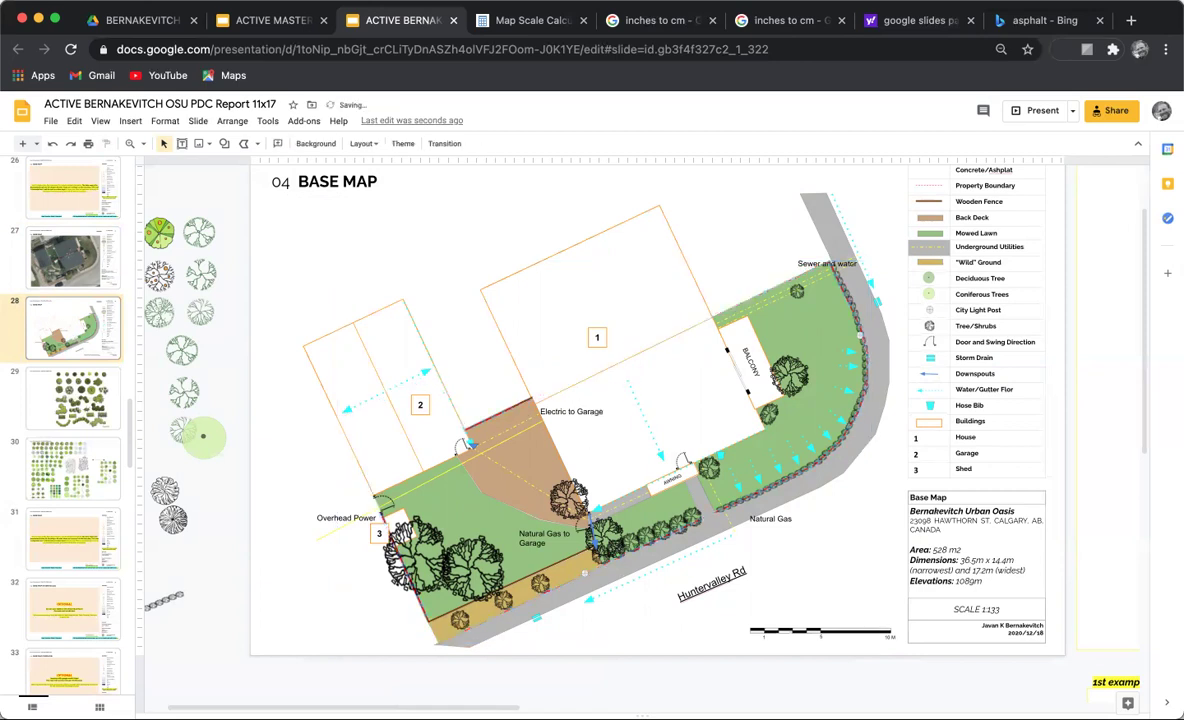
{"action": "left_click", "coordinate": [797, 342]}
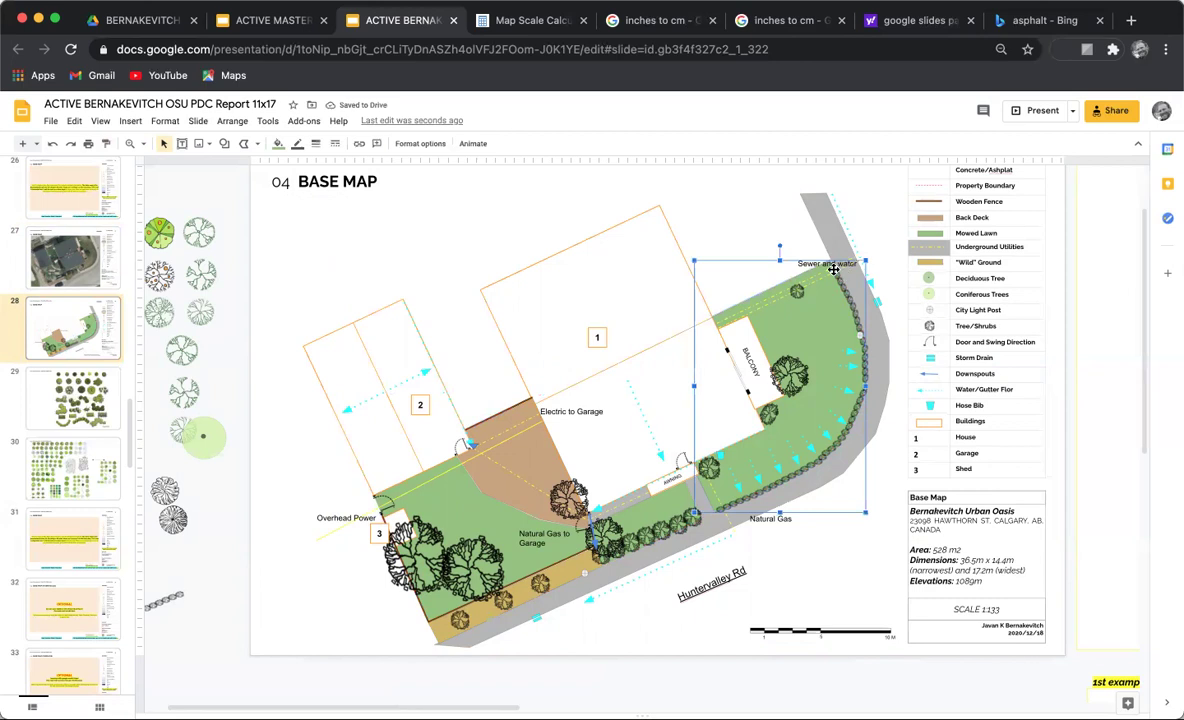
{"action": "key", "text": "Right"}
{"action": "key", "text": "Right"}
{"action": "key", "text": "Right"}
{"action": "key", "text": "Right"}
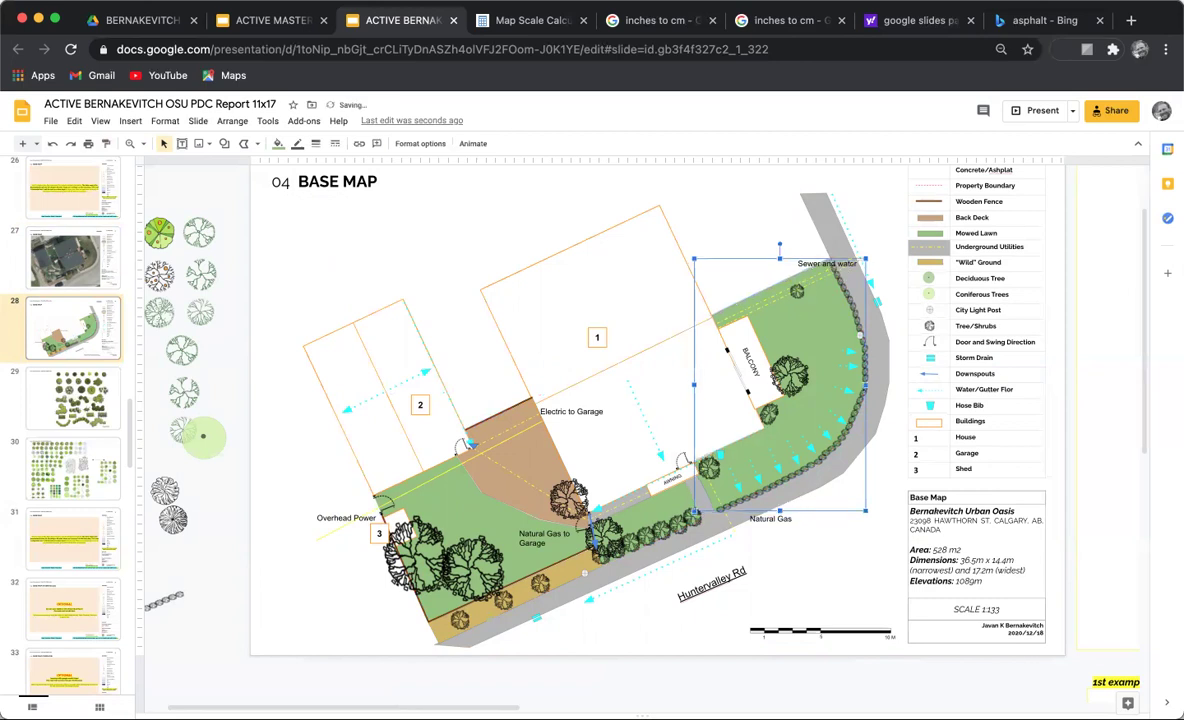
{"action": "key", "text": "Left"}
{"action": "key", "text": "Left"}
{"action": "key", "text": "Left"}
{"action": "key", "text": "Left"}
{"action": "left_click", "coordinate": [517, 458]}
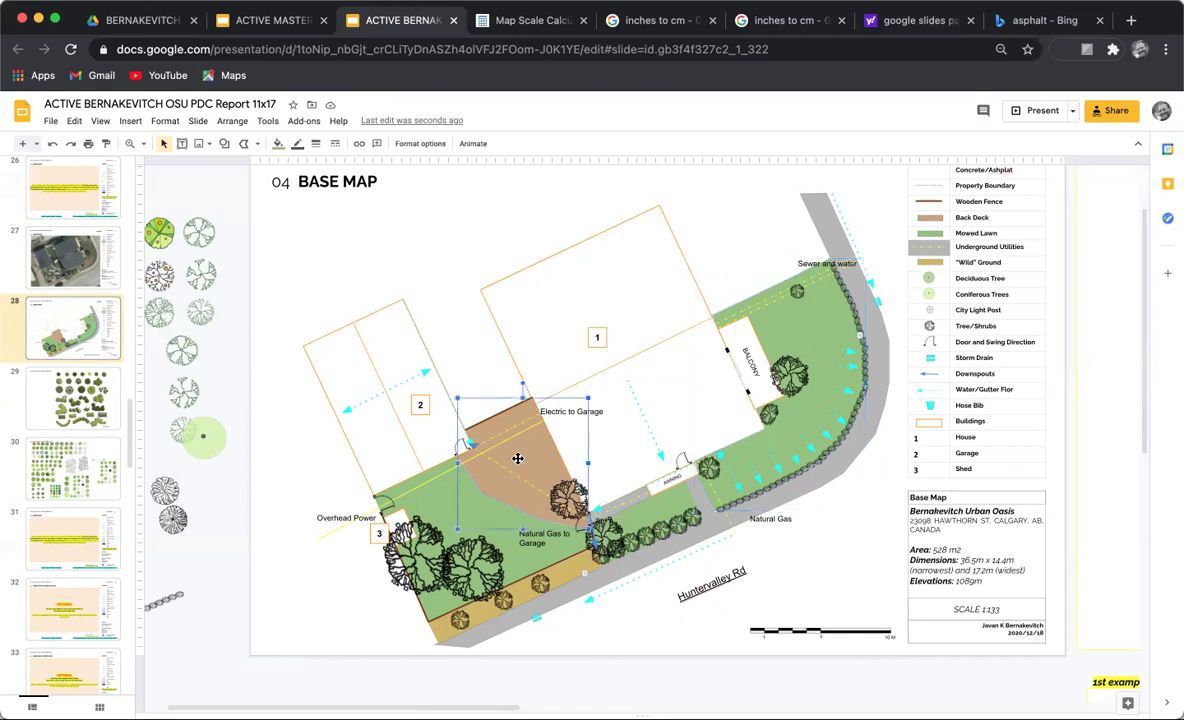
{"action": "left_click", "coordinate": [562, 574]}
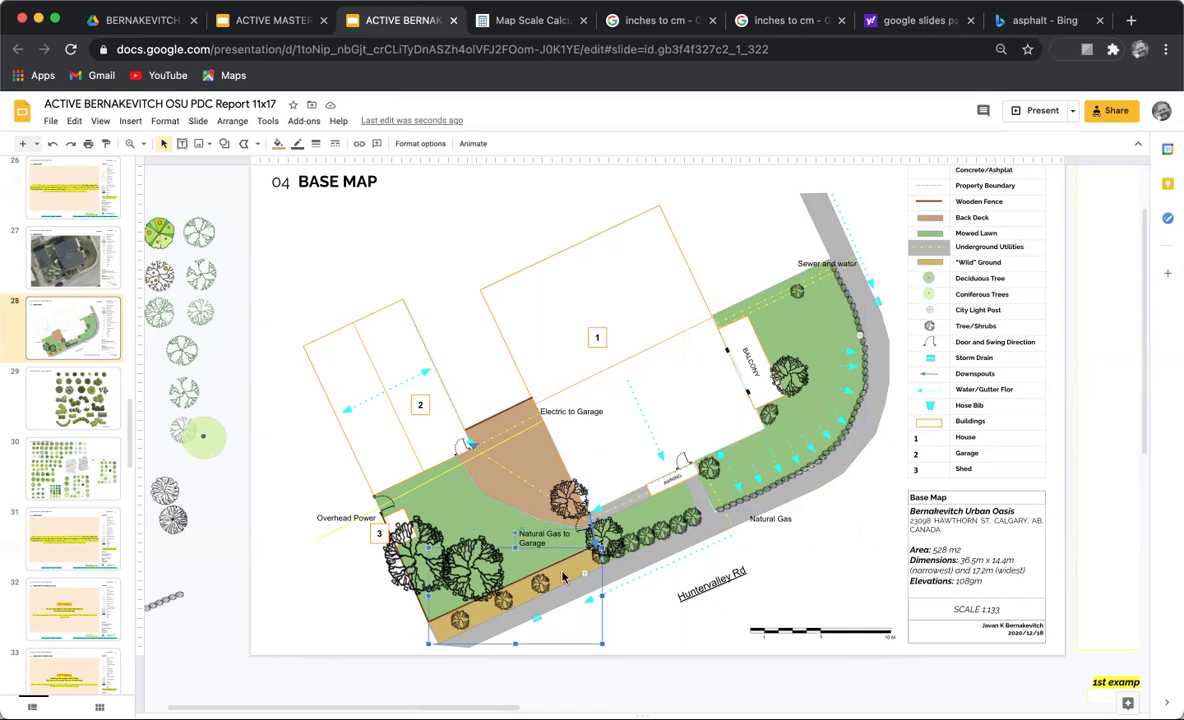
{"action": "scroll", "coordinate": [562, 576], "scroll_direction": "down", "scroll_amount": 1}
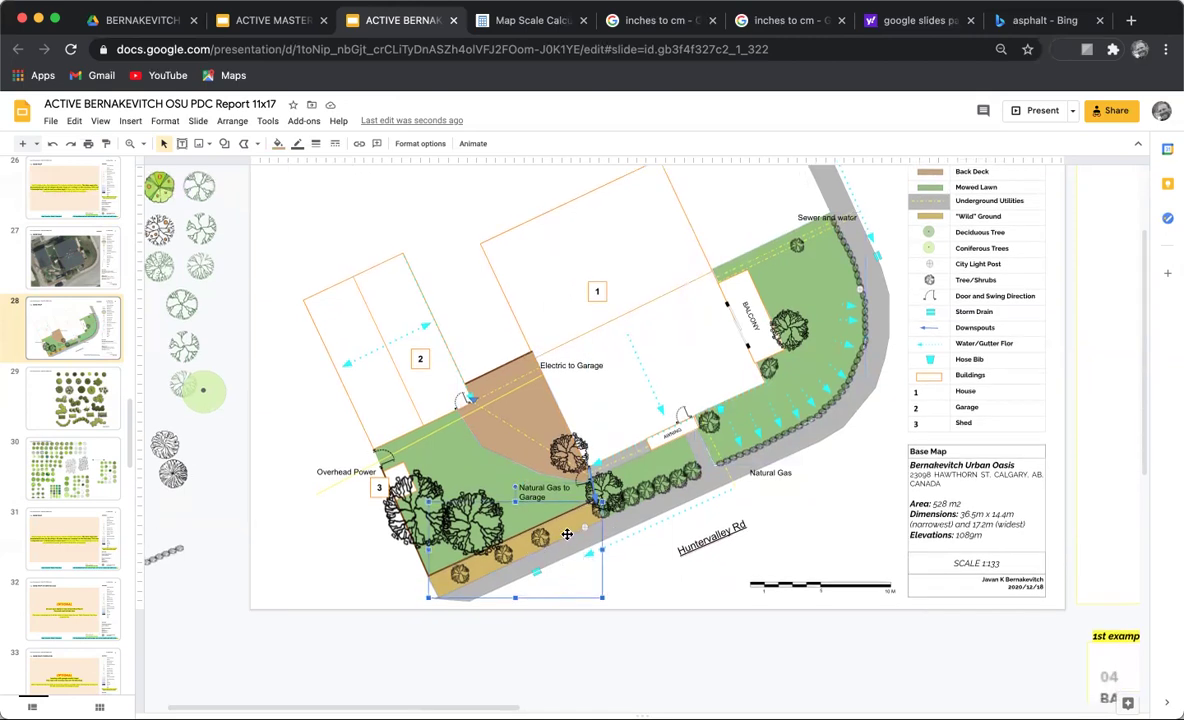
{"action": "scroll", "coordinate": [567, 534], "scroll_direction": "up", "scroll_amount": 1}
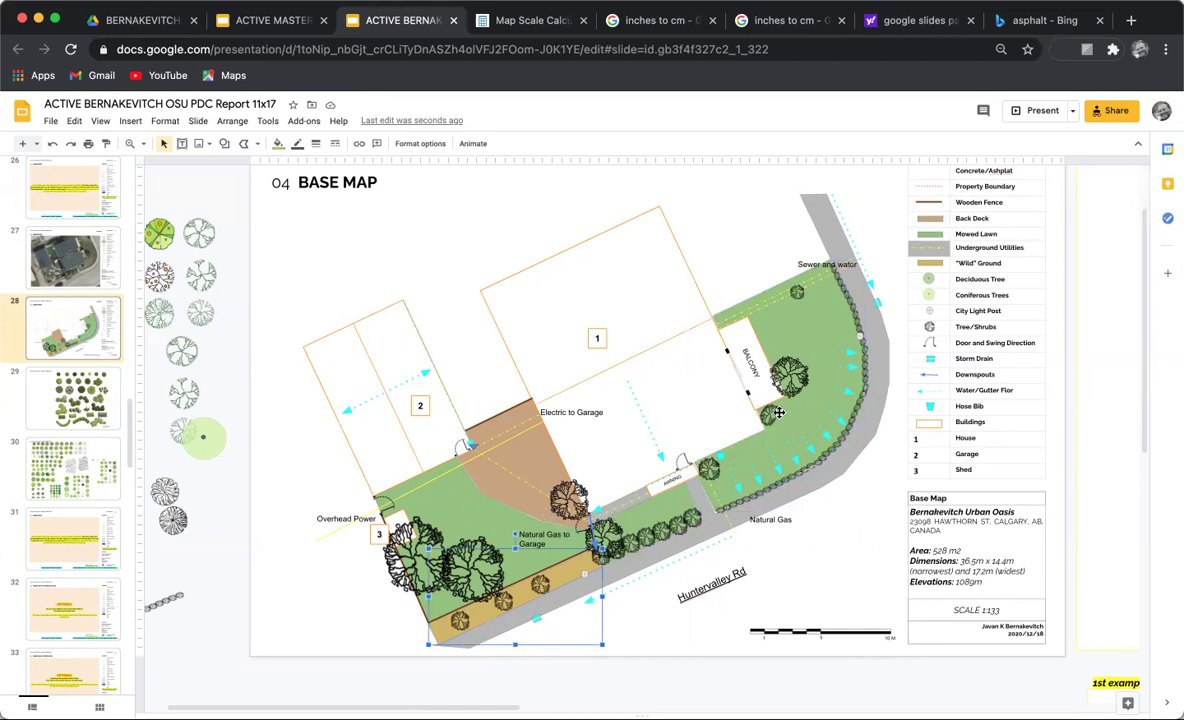
Nudge the whole map image a few pixels with the arrow keys to align it under the outlines.
{"action": "left_click", "coordinate": [720, 522]}
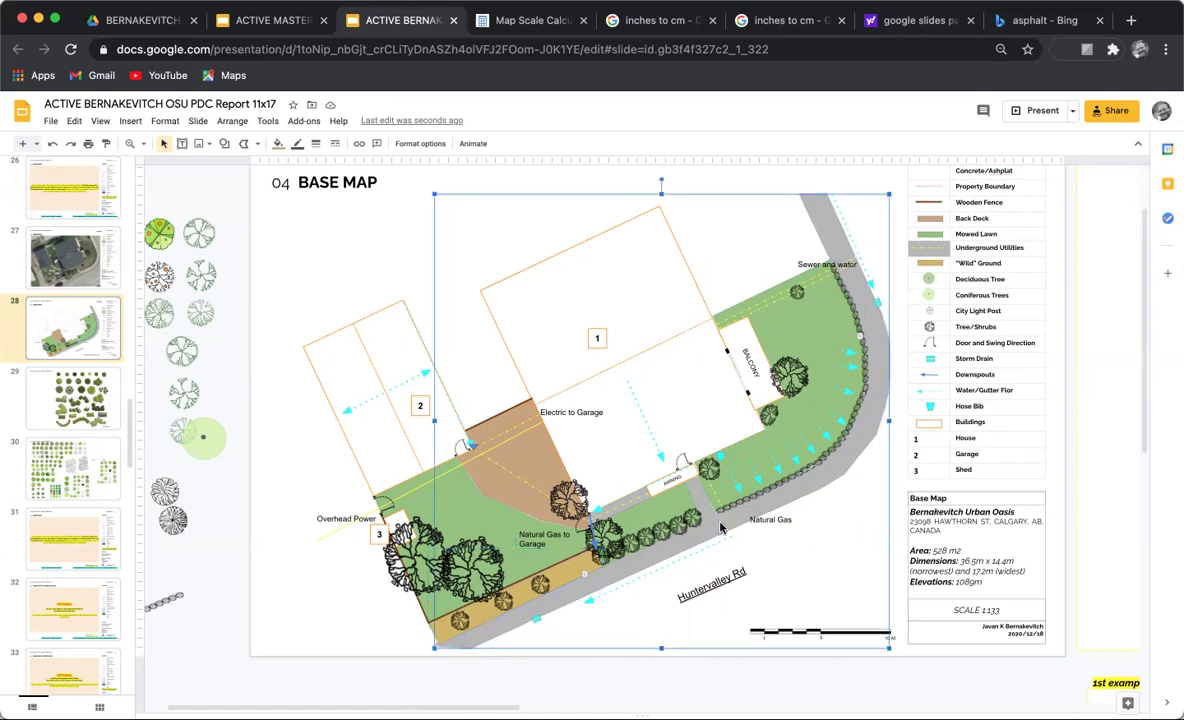
{"action": "key", "text": "Right"}
{"action": "key", "text": "Down"}
{"action": "key", "text": "Down"}
{"action": "key", "text": "Right"}
{"action": "key", "text": "Left"}
{"action": "key", "text": "Left"}
{"action": "key", "text": "Left"}
{"action": "key", "text": "Up"}
{"action": "key", "text": "Up"}
{"action": "key", "text": "Up"}
{"action": "key", "text": "Left"}
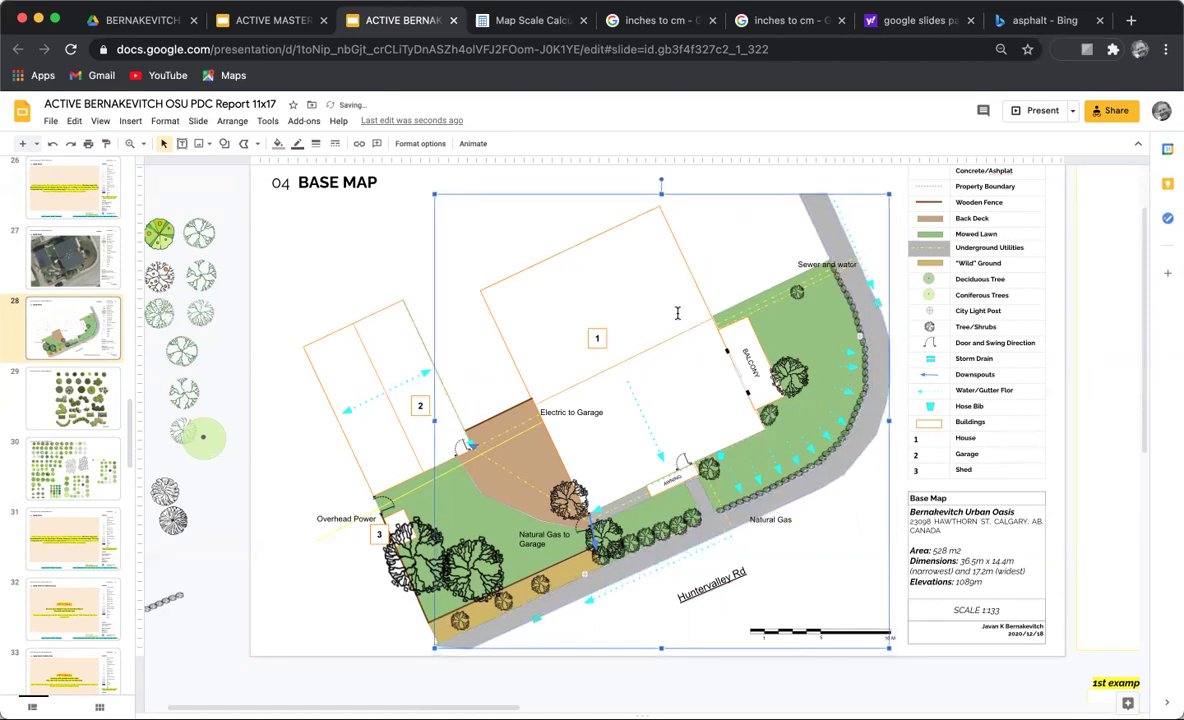